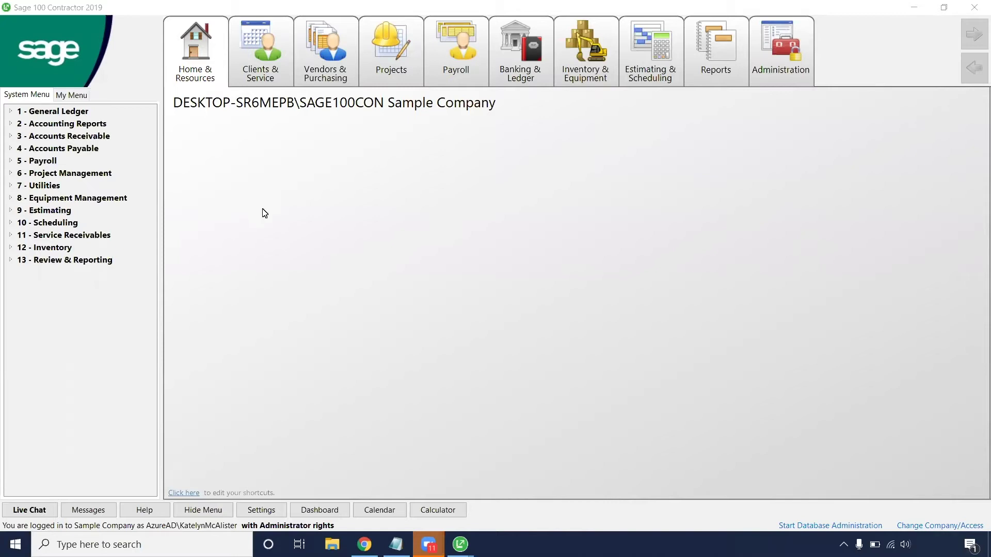
Dismiss the company list, select Takeoffs under Estimating, and bring the open takeoff window forward
{"action": "left_click", "coordinate": [937, 525]}
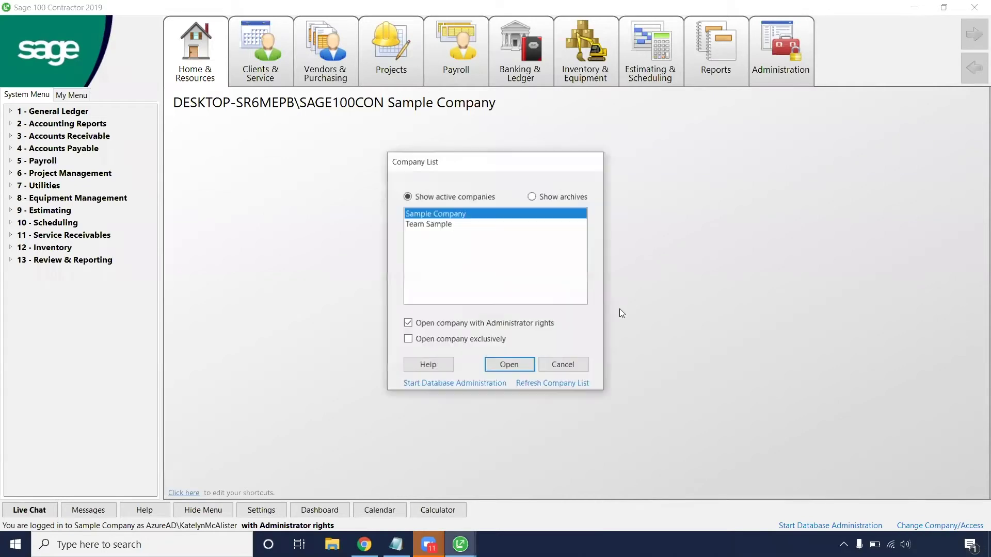
{"action": "left_click", "coordinate": [562, 368]}
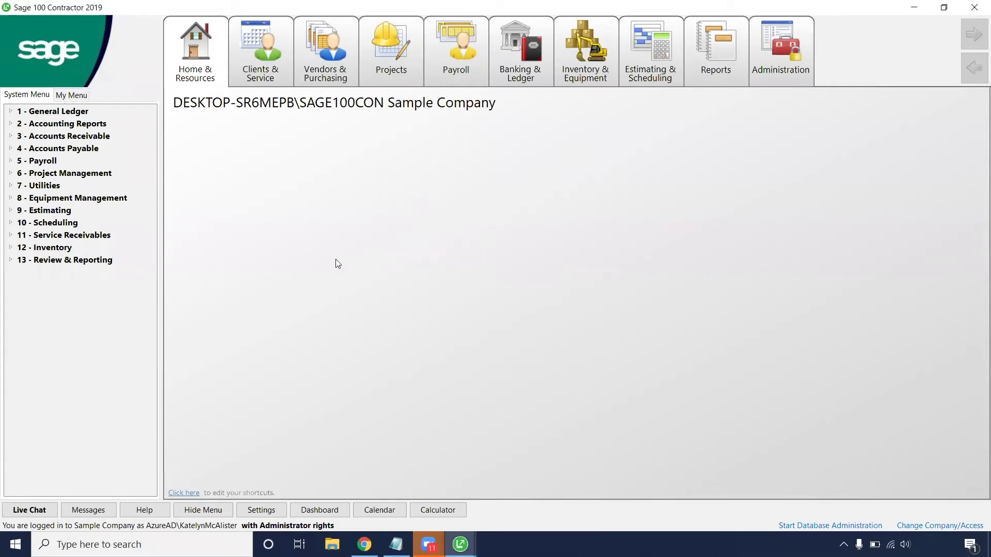
{"action": "double_click", "coordinate": [68, 211]}
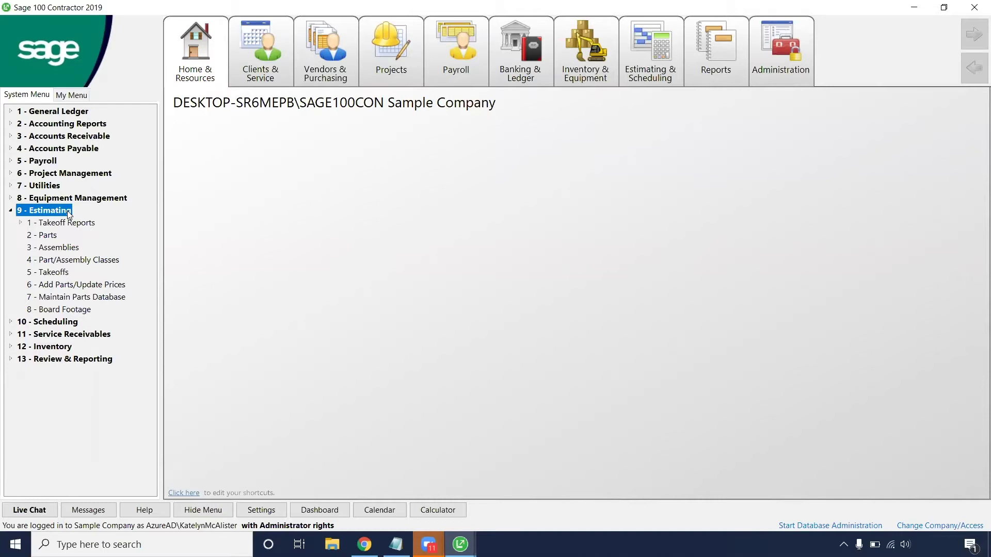
{"action": "left_click", "coordinate": [64, 274]}
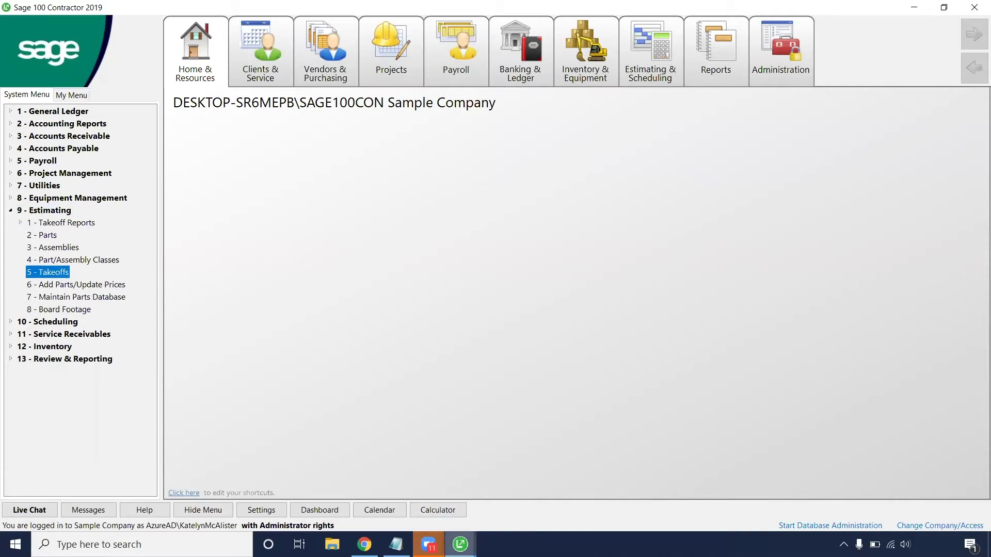
{"action": "left_click", "coordinate": [498, 497]}
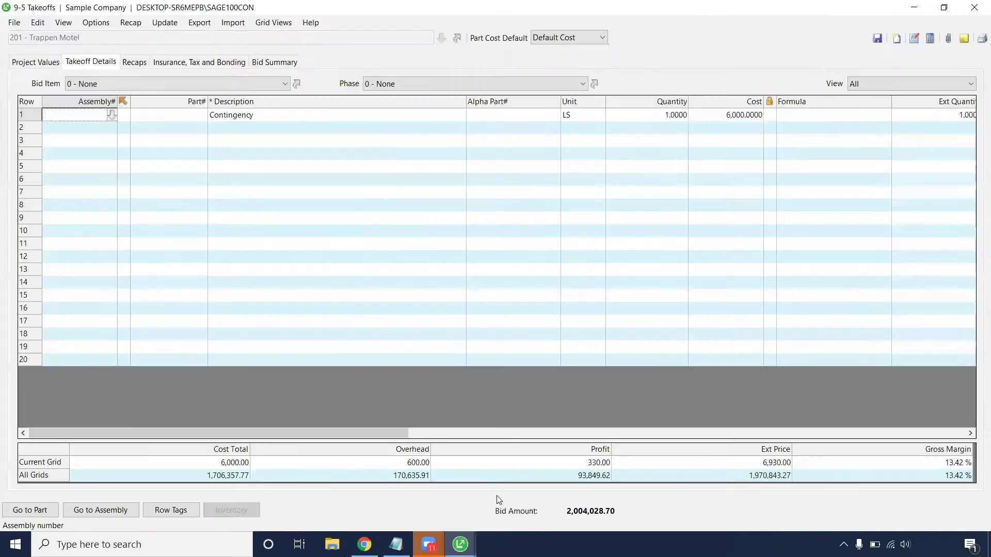
Close the stray takeoff window and open the 201 Trappen Motel takeoff
{"action": "left_click", "coordinate": [976, 6]}
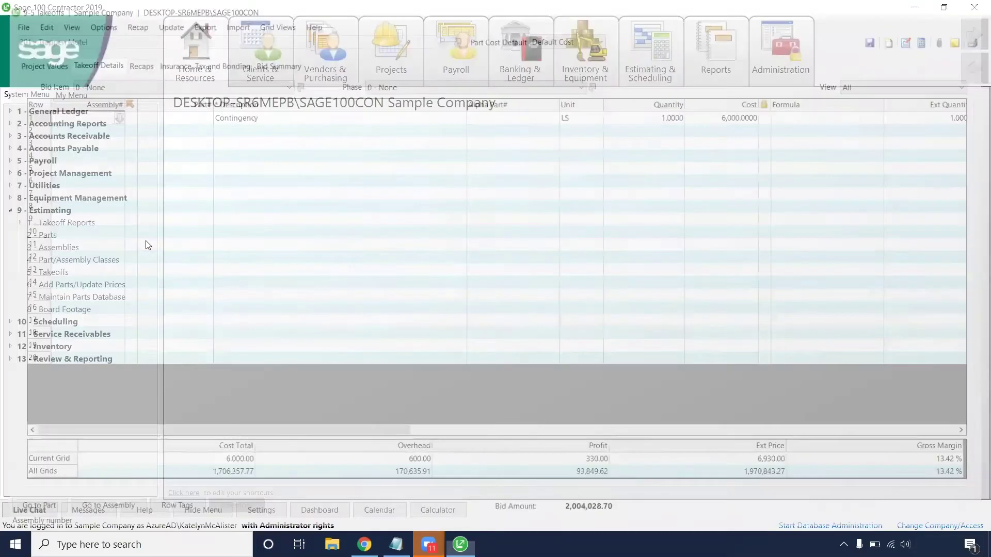
{"action": "double_click", "coordinate": [35, 272]}
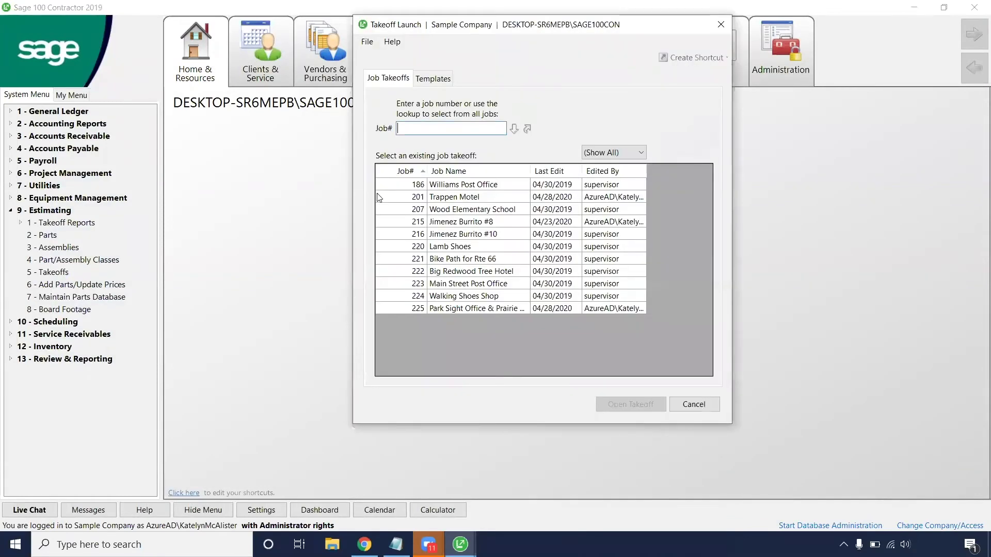
{"action": "left_click", "coordinate": [476, 200]}
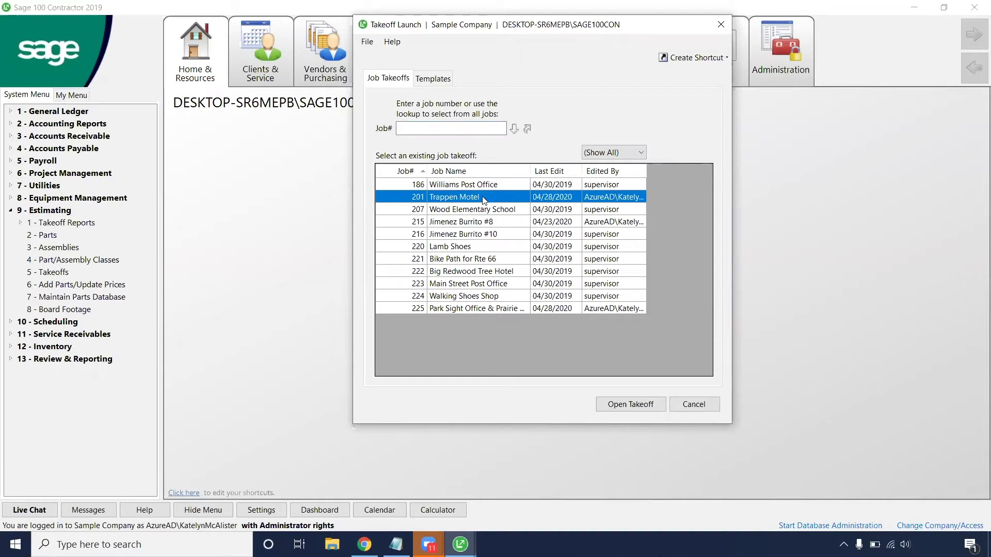
{"action": "left_click", "coordinate": [624, 407]}
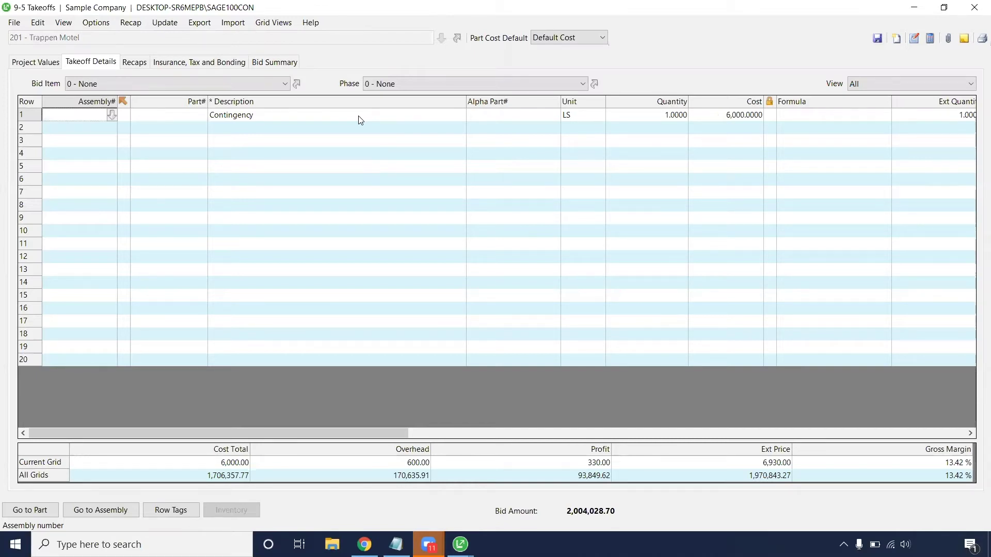
Apply Minimum Quantities by Takeoff, lowering the bid to 2,003,938.56
{"action": "left_click", "coordinate": [175, 26]}
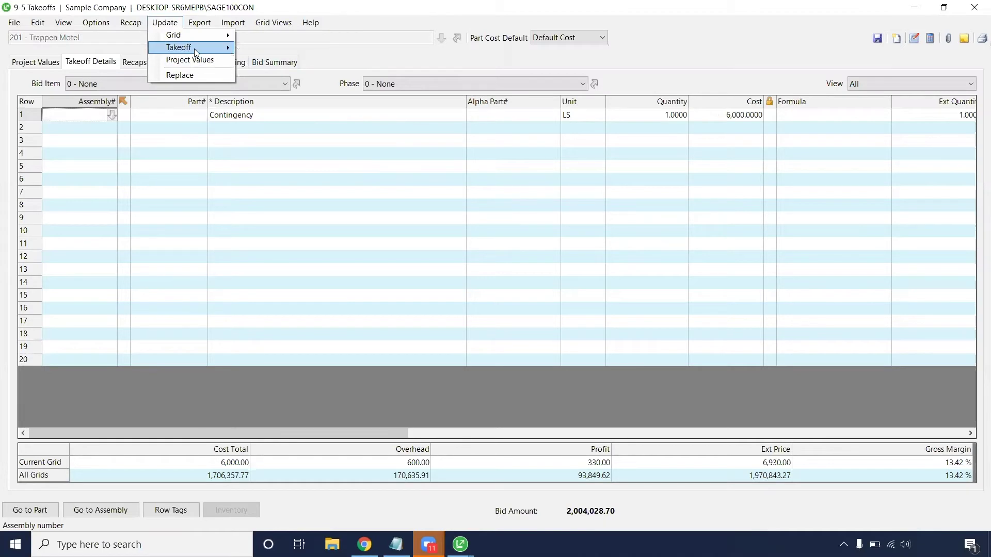
{"action": "mouse_move", "coordinate": [179, 48]}
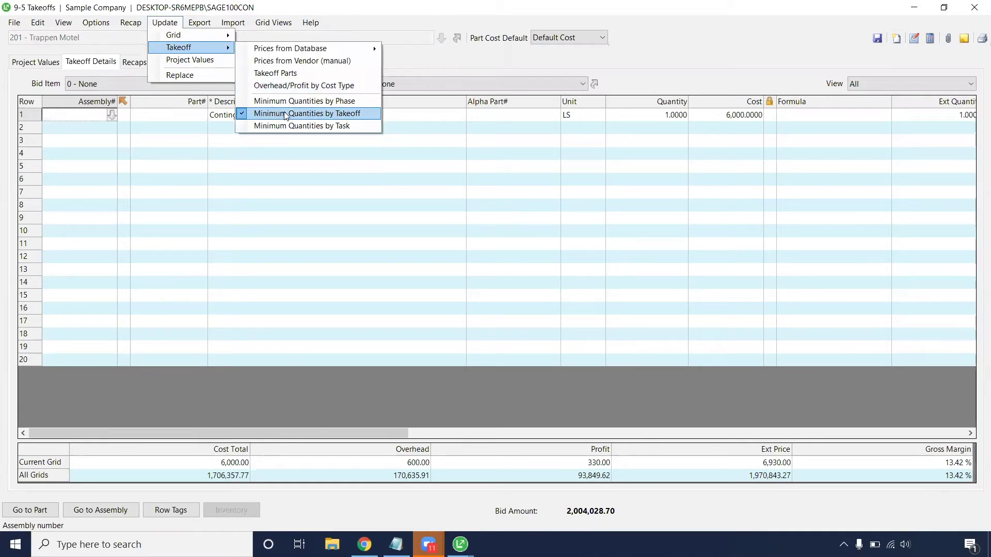
{"action": "left_click", "coordinate": [292, 113]}
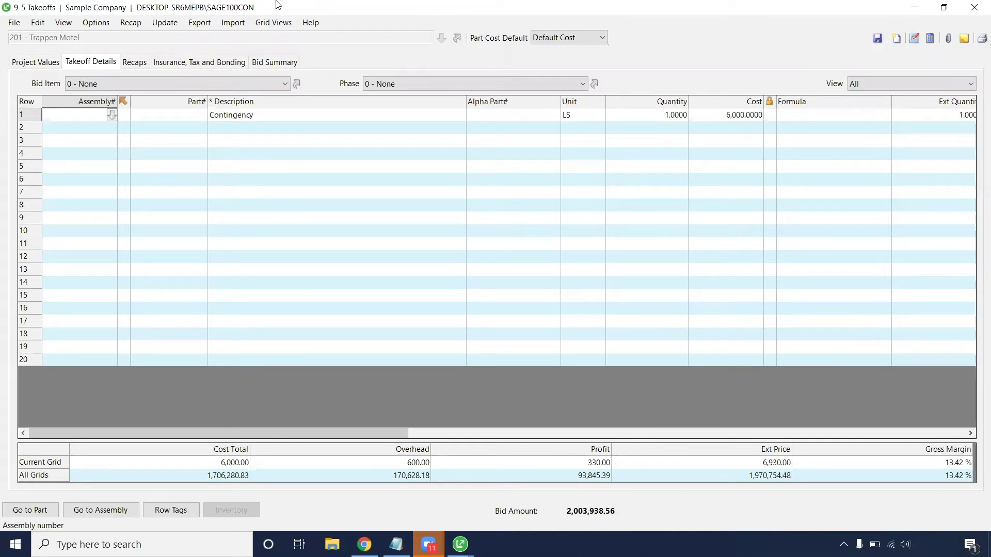
Browse the Export > Purchase Orders choices (By Job, Job/Phase, Change Order, Task) without exporting
{"action": "left_click", "coordinate": [206, 26]}
{"action": "left_click", "coordinate": [205, 26]}
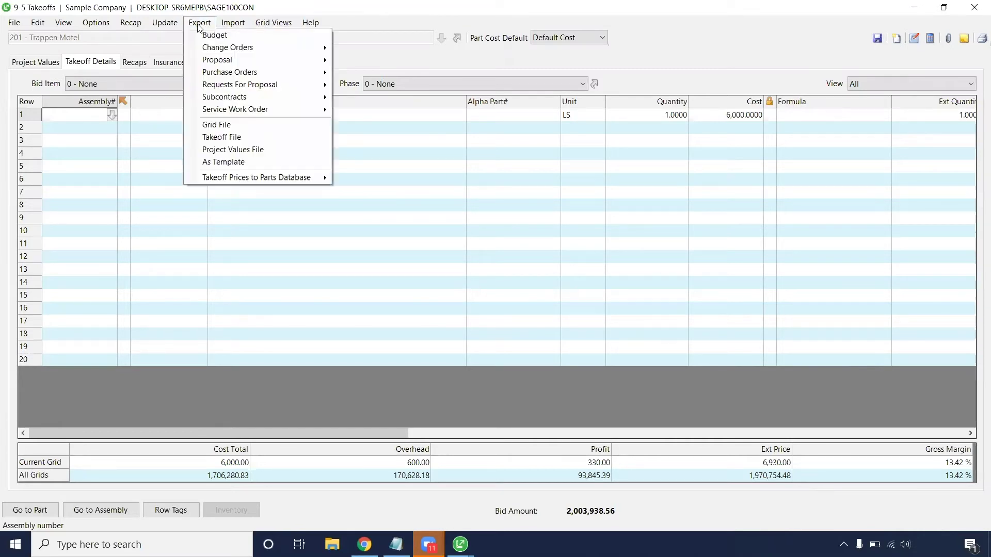
{"action": "mouse_move", "coordinate": [229, 72]}
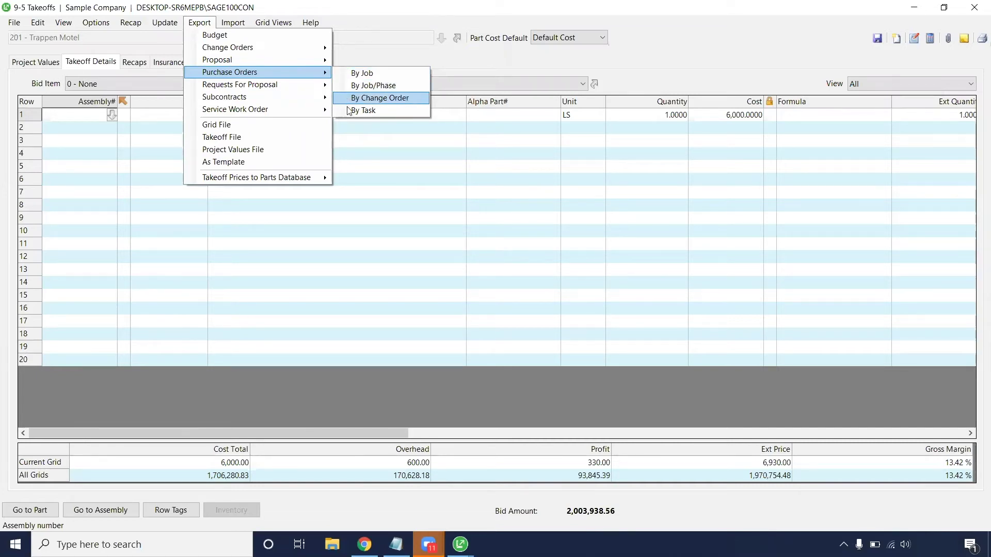
{"action": "left_click", "coordinate": [479, 70]}
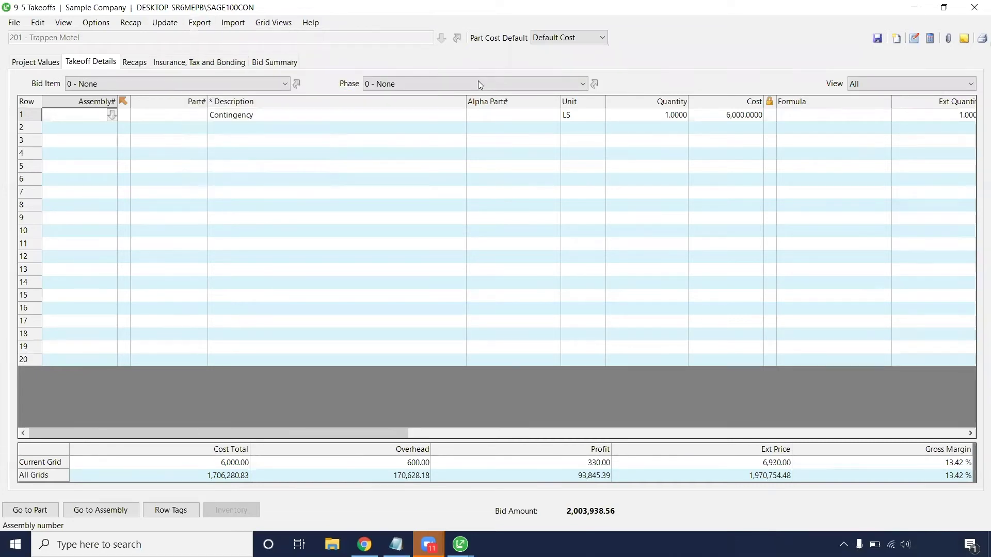
{"action": "left_click", "coordinate": [478, 82]}
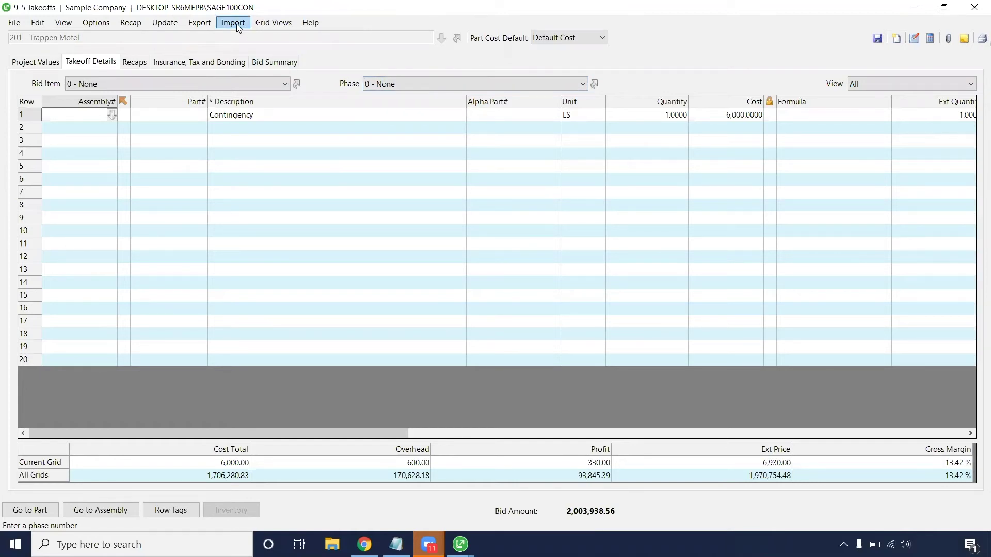
{"action": "left_click", "coordinate": [199, 23]}
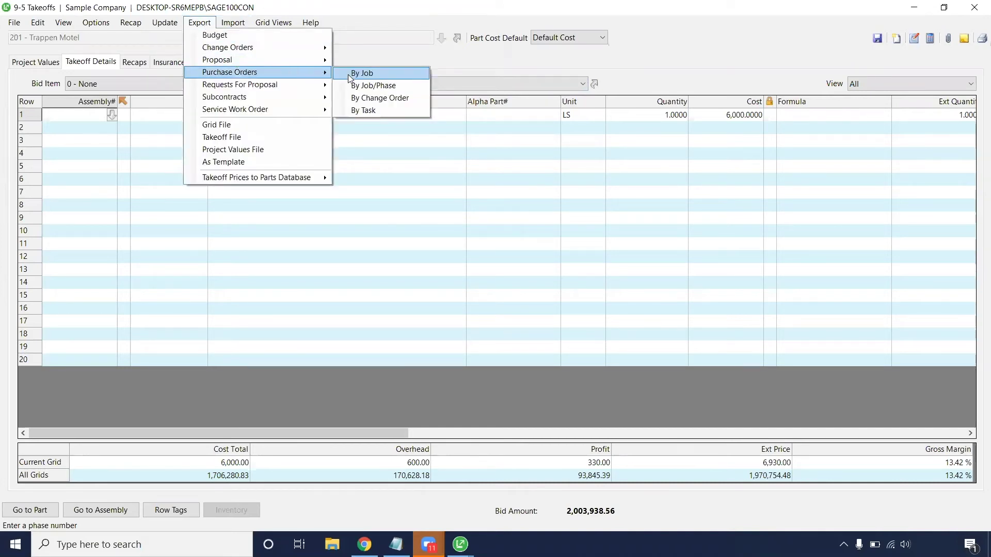
Export purchase orders by job, accepting both warnings and including subcontractors
{"action": "left_click", "coordinate": [349, 78]}
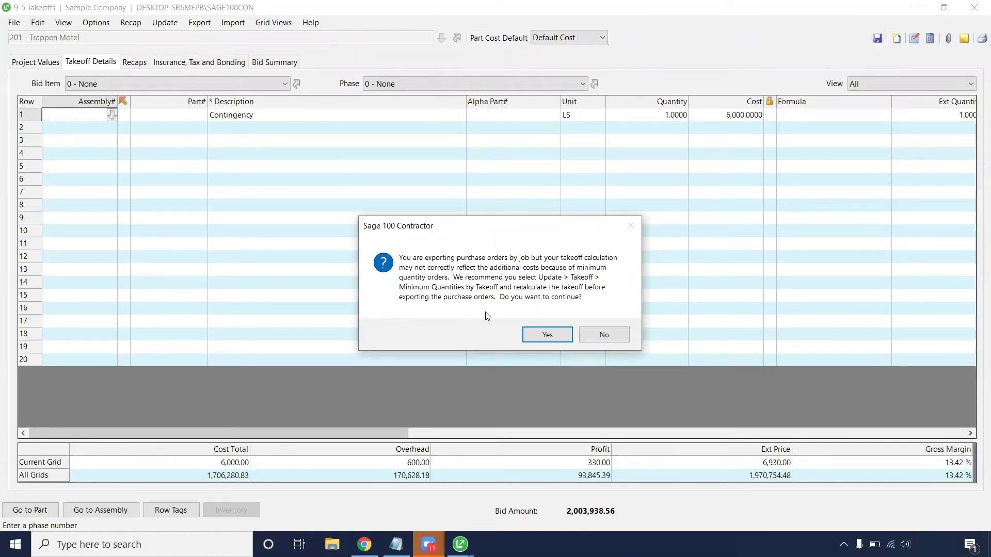
{"action": "left_click", "coordinate": [538, 338]}
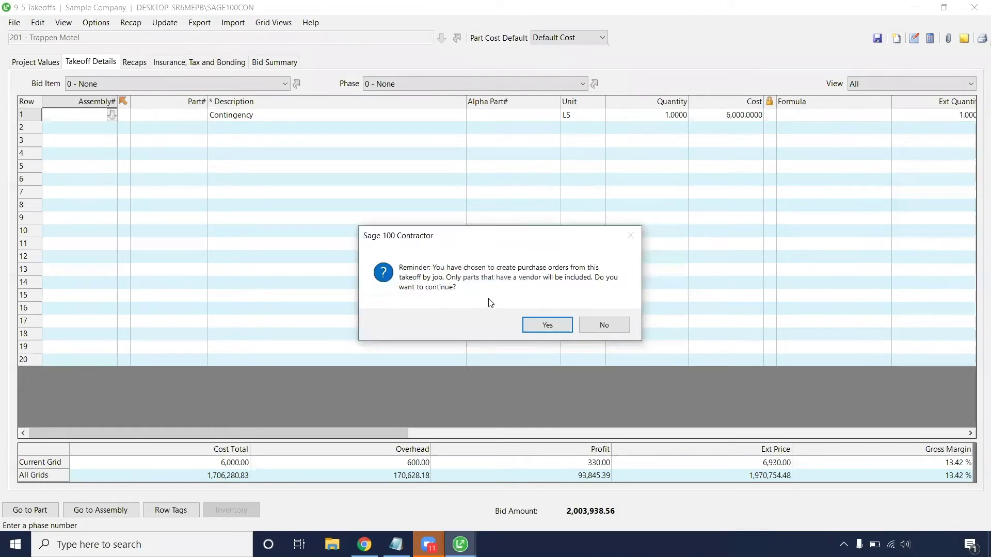
{"action": "left_click", "coordinate": [546, 325]}
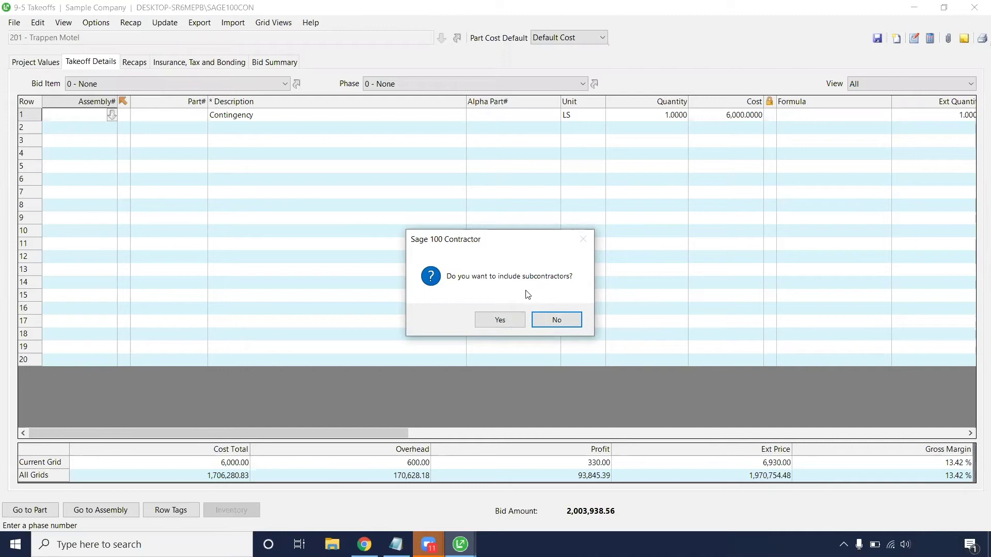
{"action": "left_click", "coordinate": [518, 319]}
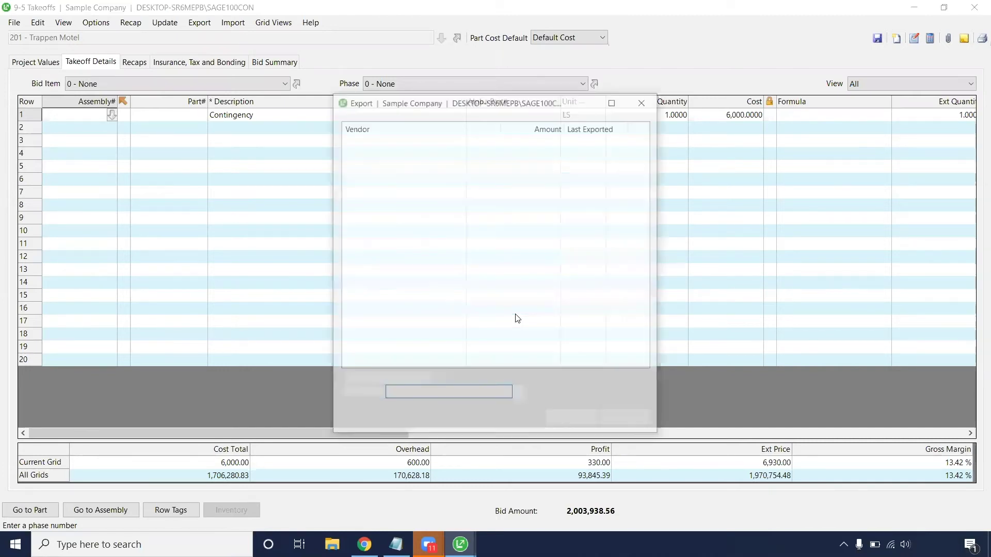
Mark then unmark Lynch Electric and Bishop Concrete Pumping, and cancel the export
{"action": "left_click", "coordinate": [347, 141]}
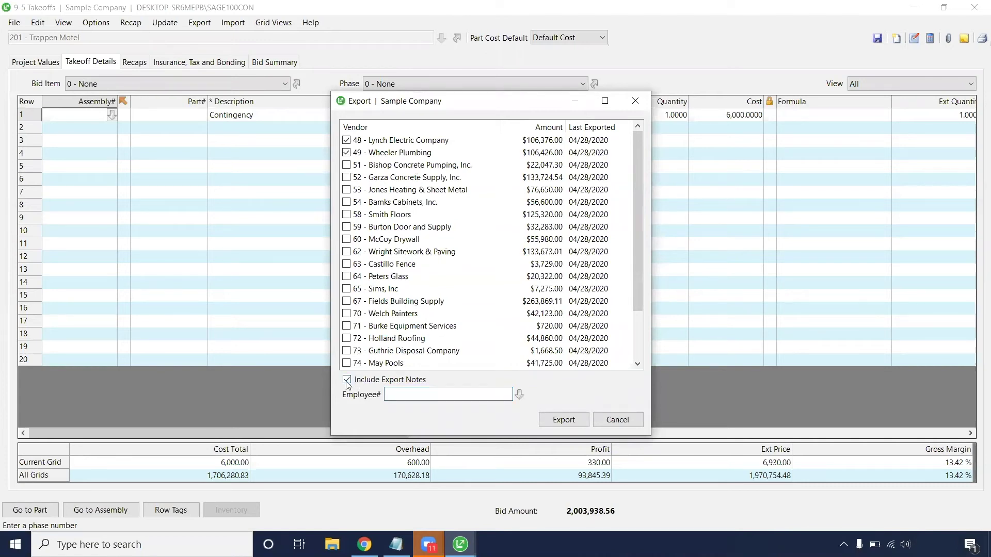
{"action": "left_click", "coordinate": [347, 166]}
{"action": "left_click", "coordinate": [347, 140]}
{"action": "left_click", "coordinate": [347, 166]}
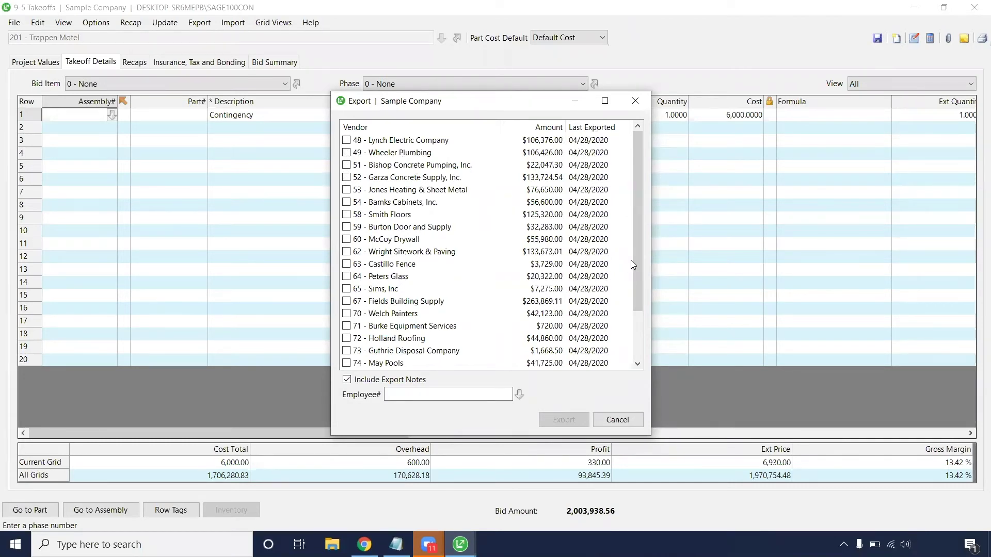
{"action": "left_click_drag", "start_coordinate": [634, 258], "coordinate": [639, 320]}
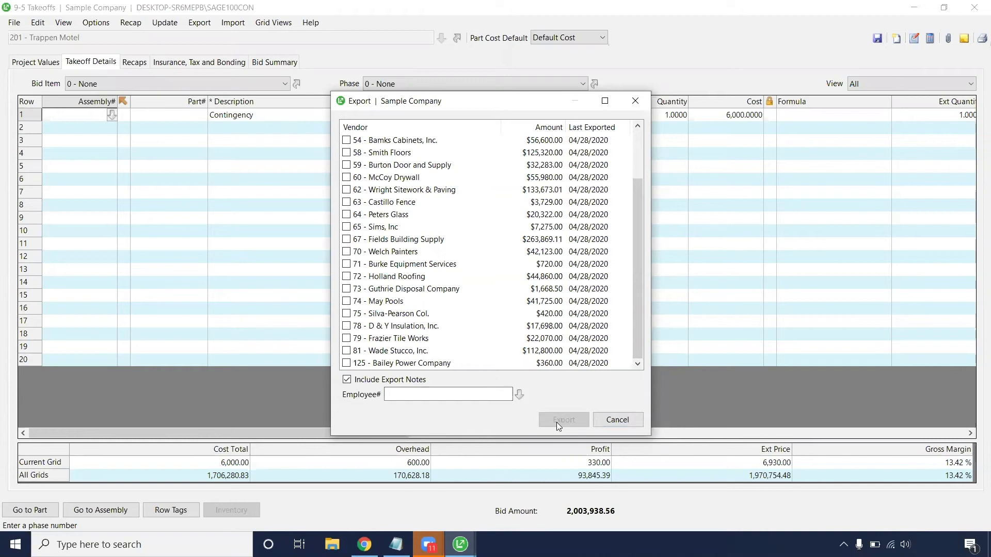
{"action": "left_click", "coordinate": [601, 422]}
{"action": "left_click", "coordinate": [525, 325]}
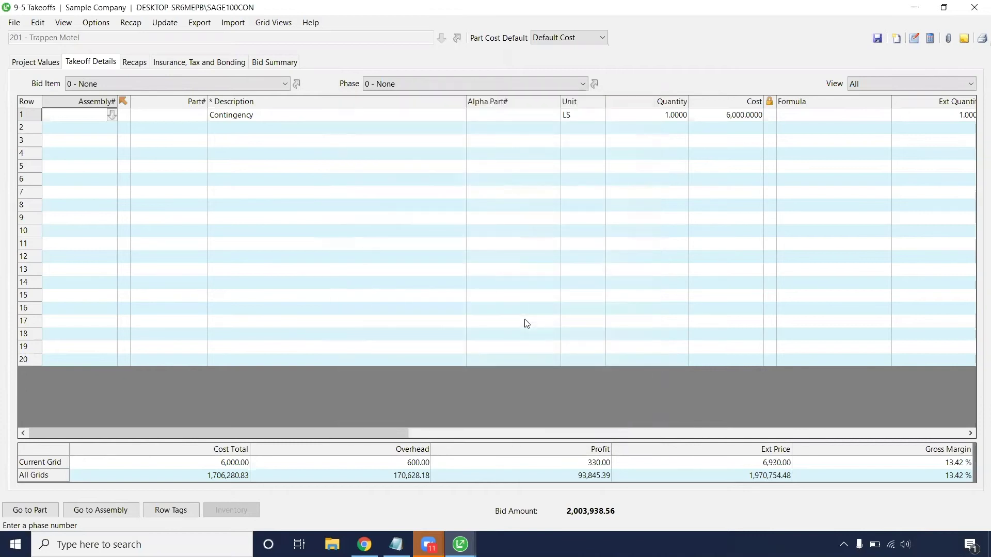
Close the takeoff and open the Accounts Receivable Jobs window from the System Menu
{"action": "left_click", "coordinate": [975, 7]}
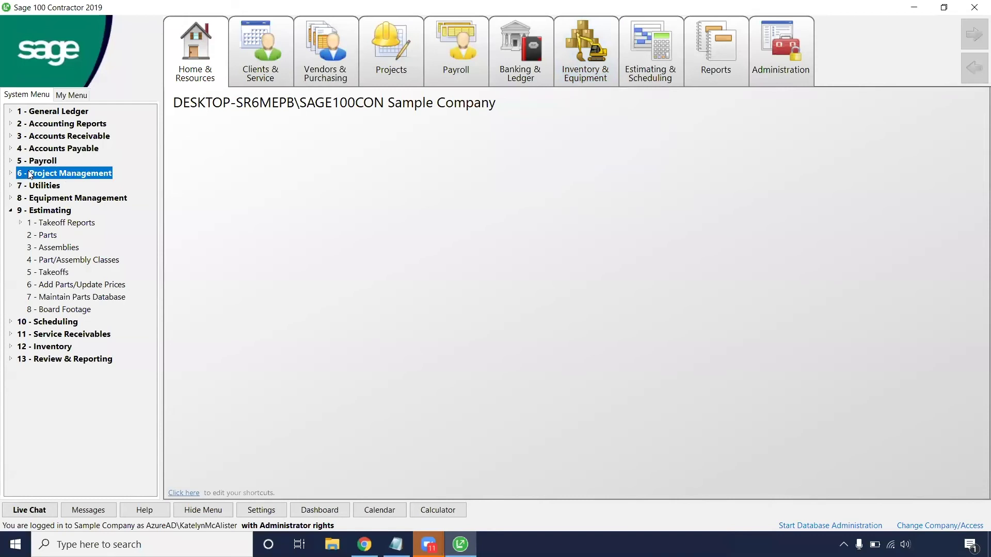
{"action": "double_click", "coordinate": [28, 172]}
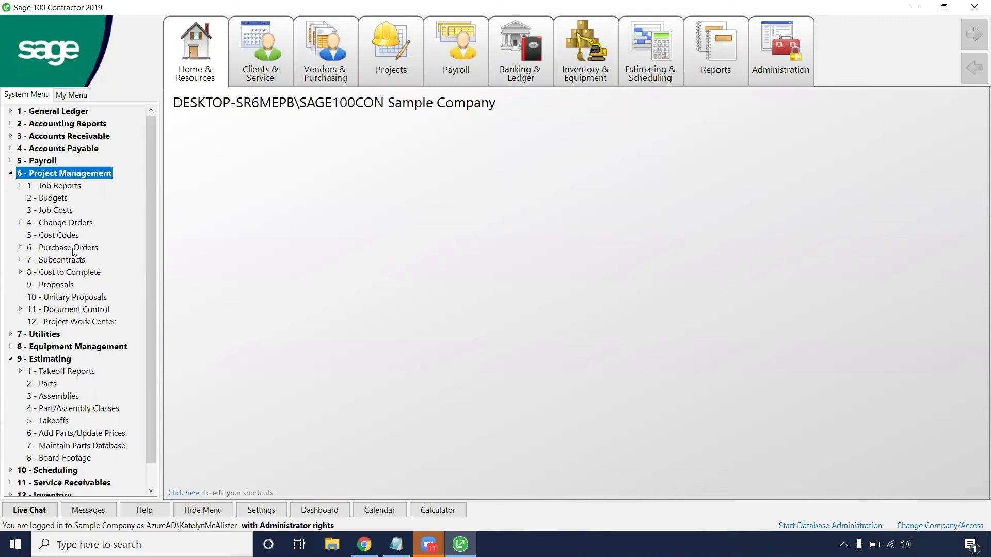
{"action": "left_click", "coordinate": [12, 175]}
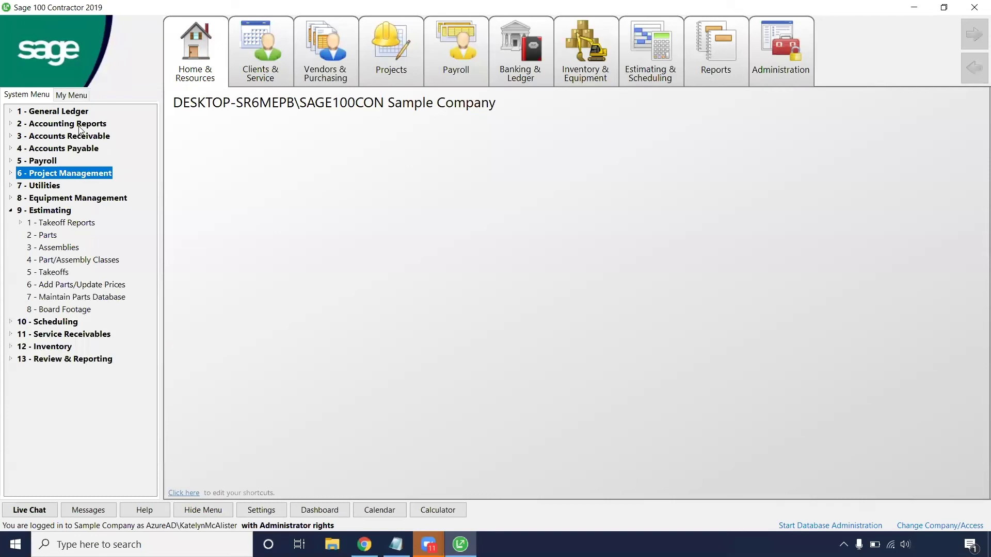
{"action": "double_click", "coordinate": [78, 132]}
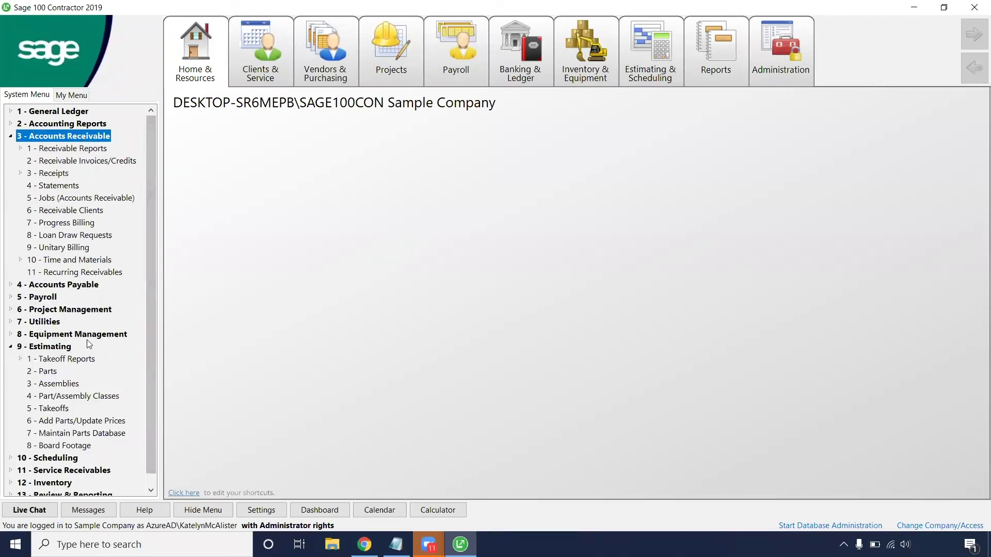
{"action": "double_click", "coordinate": [77, 310]}
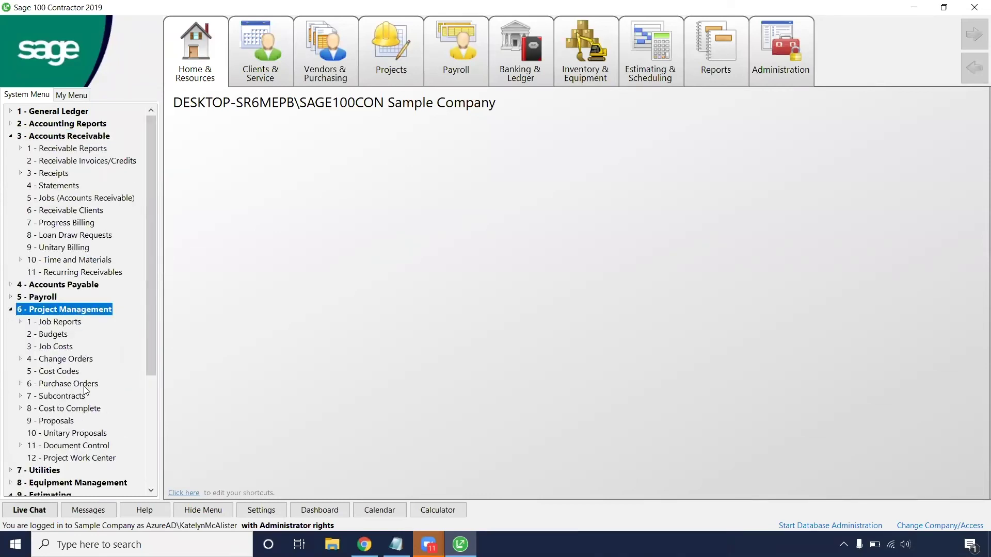
{"action": "left_click", "coordinate": [83, 385]}
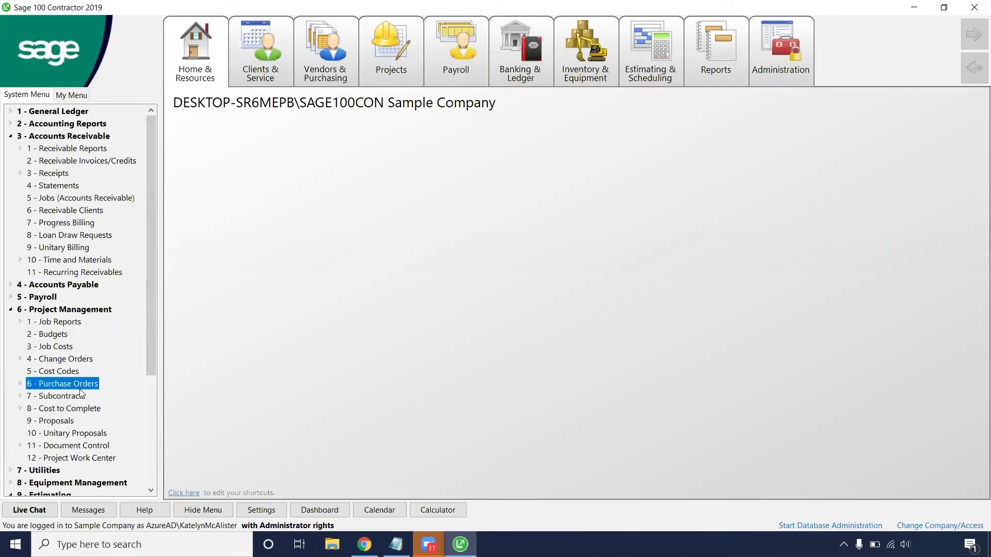
{"action": "double_click", "coordinate": [69, 198]}
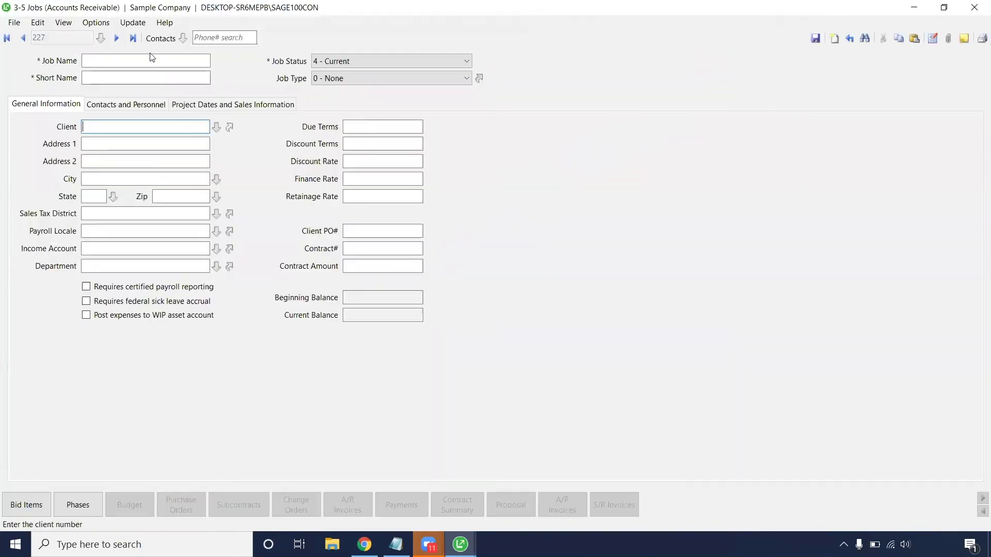
Load job 201 Trappen Motel and scroll its purchase orders, totalling 1,796,816.30
{"action": "left_click", "coordinate": [100, 38]}
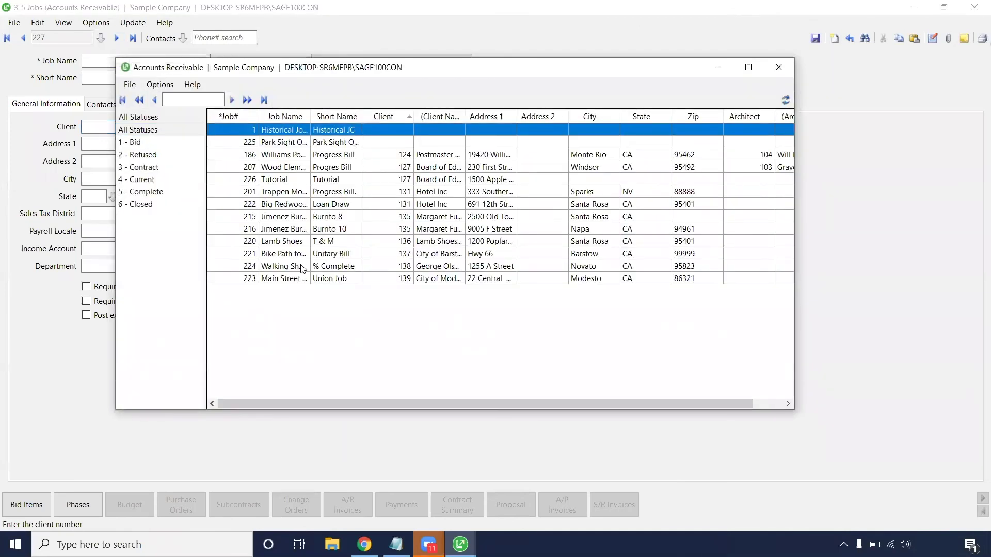
{"action": "left_click", "coordinate": [286, 193]}
{"action": "double_click", "coordinate": [286, 193]}
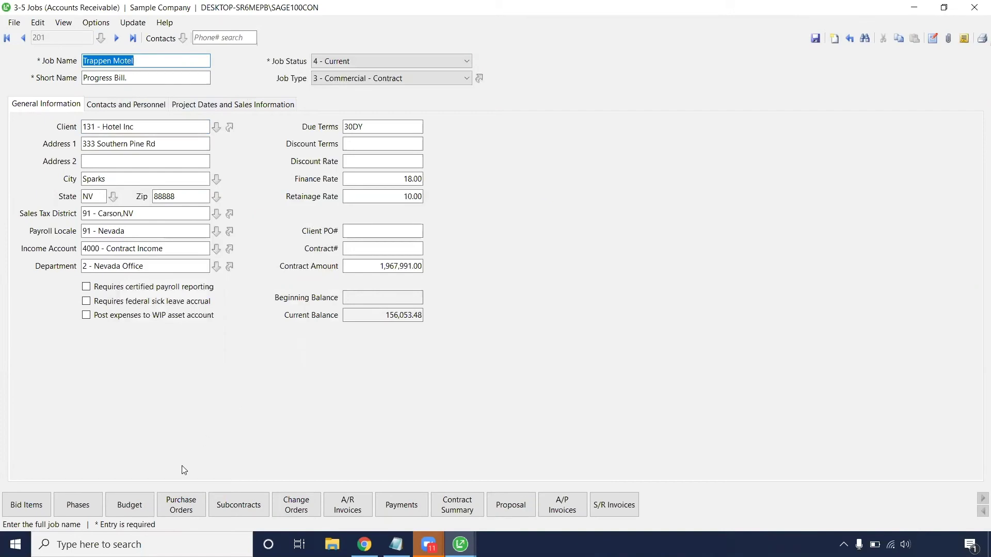
{"action": "left_click", "coordinate": [176, 500]}
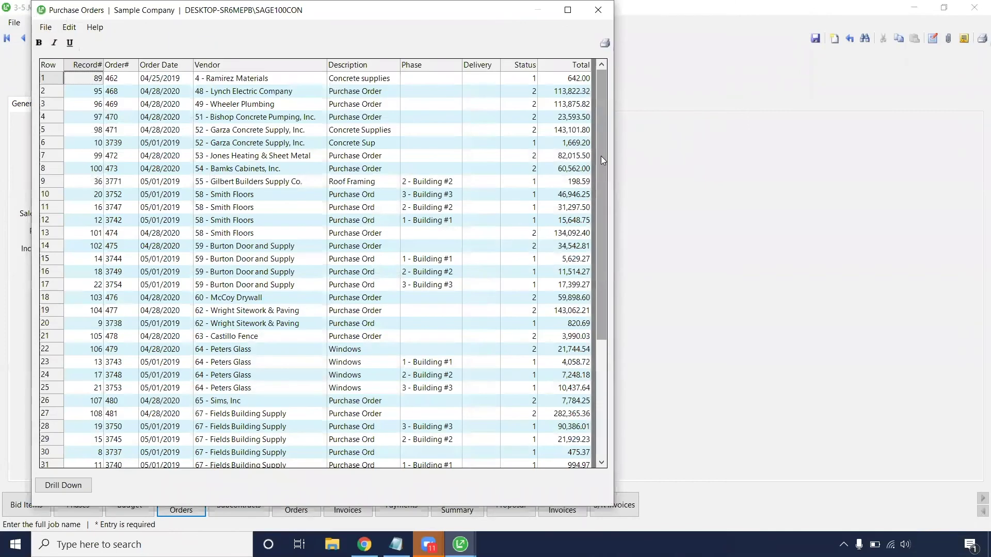
{"action": "left_click_drag", "start_coordinate": [601, 187], "coordinate": [601, 300]}
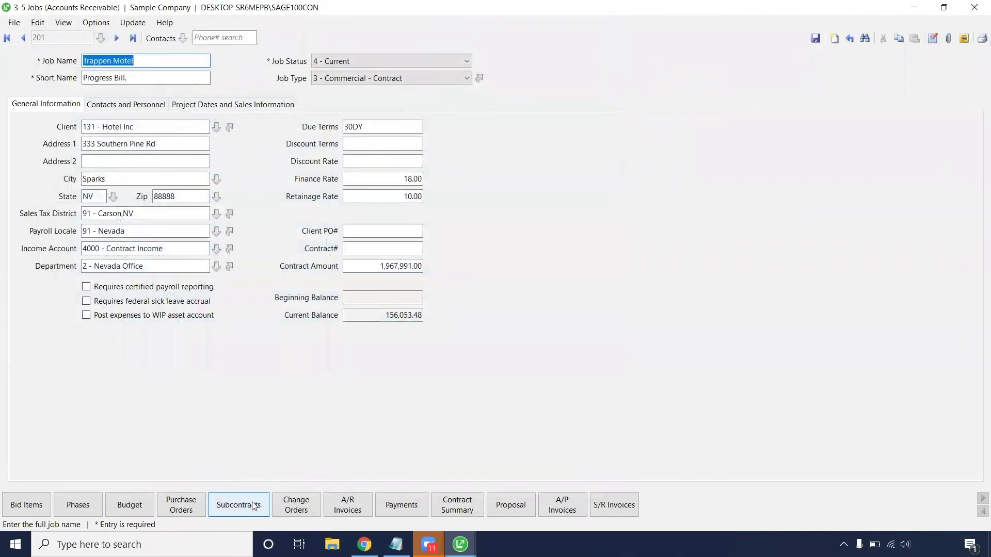
{"action": "left_click", "coordinate": [255, 506]}
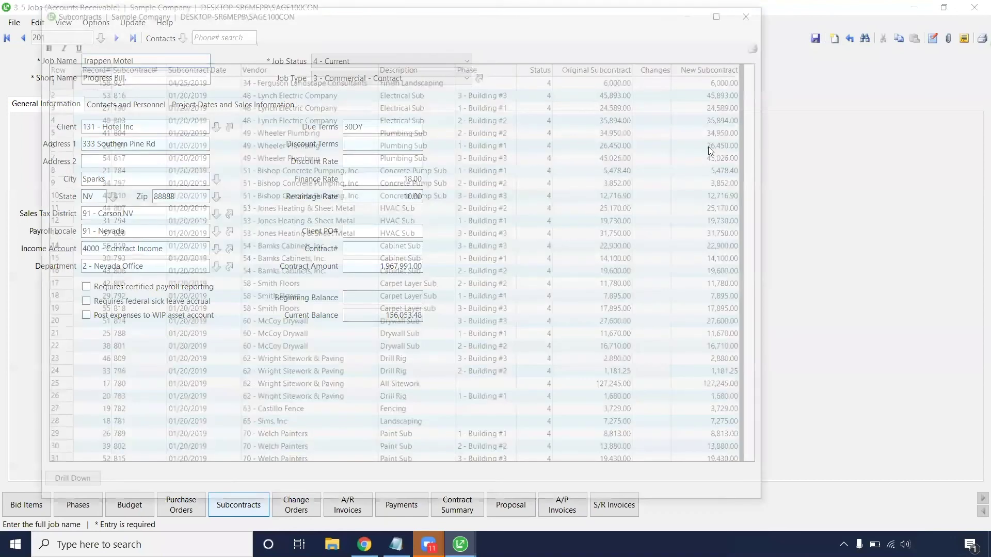
Scroll the subcontracts, highlight the 45,893.00 original and New Subcontract amounts, then close the list
{"action": "scroll", "coordinate": [746, 298], "scroll_direction": "down", "scroll_amount": 5}
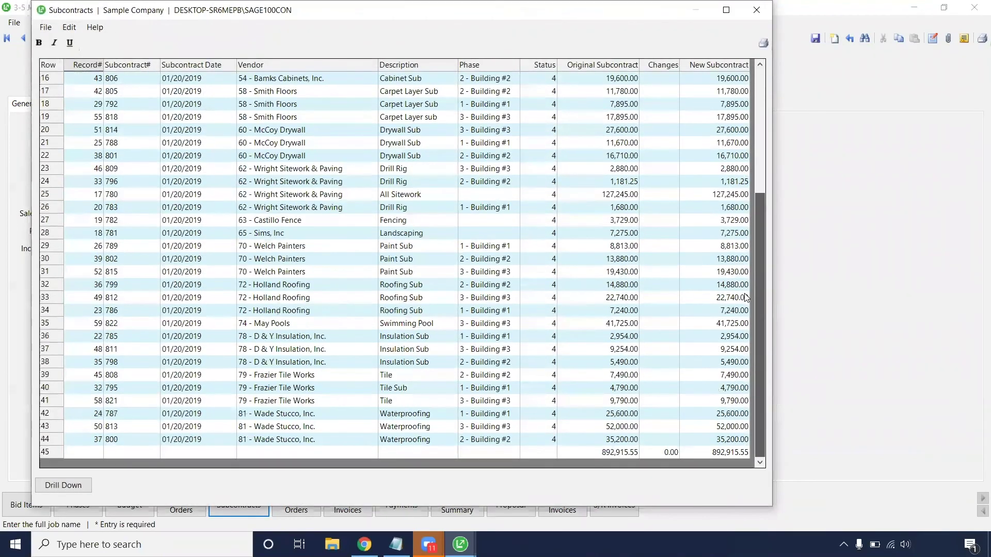
{"action": "scroll", "coordinate": [742, 106], "scroll_direction": "up", "scroll_amount": 5}
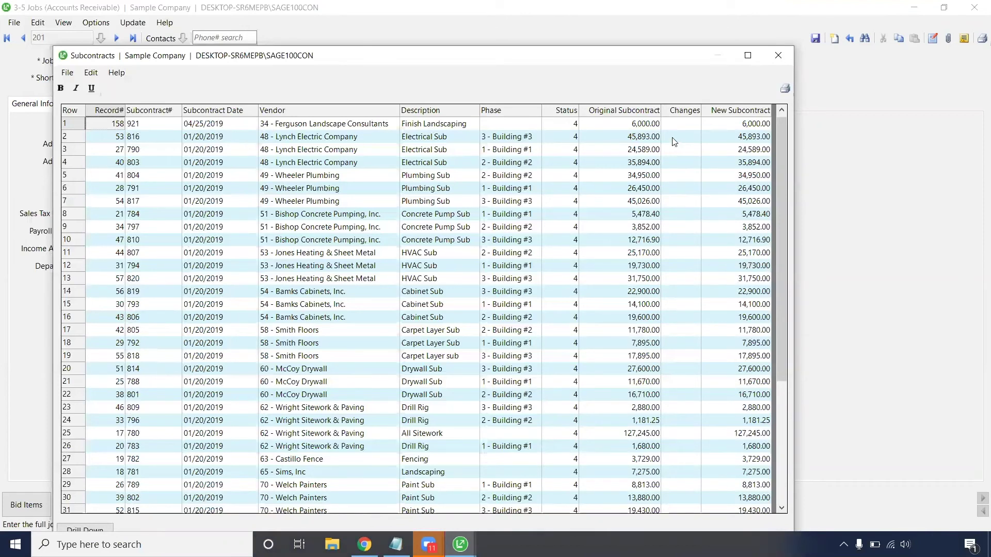
{"action": "left_click", "coordinate": [650, 139]}
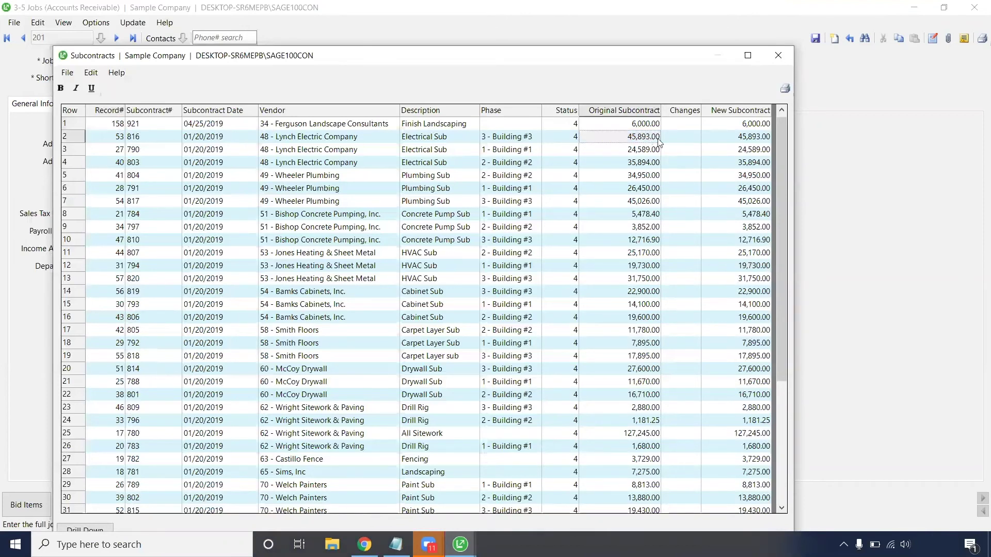
{"action": "left_click", "coordinate": [730, 140]}
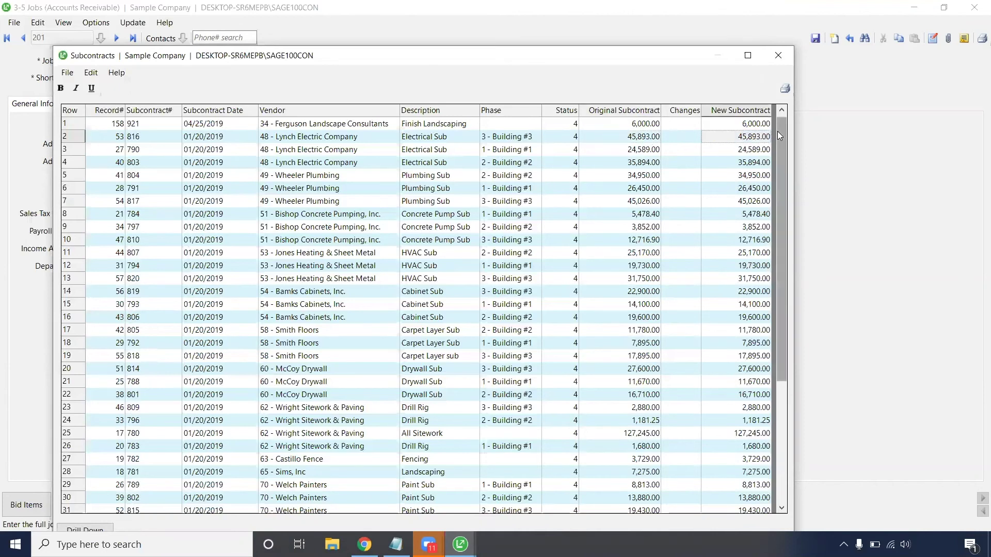
{"action": "left_click_drag", "start_coordinate": [778, 131], "coordinate": [769, 313]}
{"action": "left_click", "coordinate": [777, 174]}
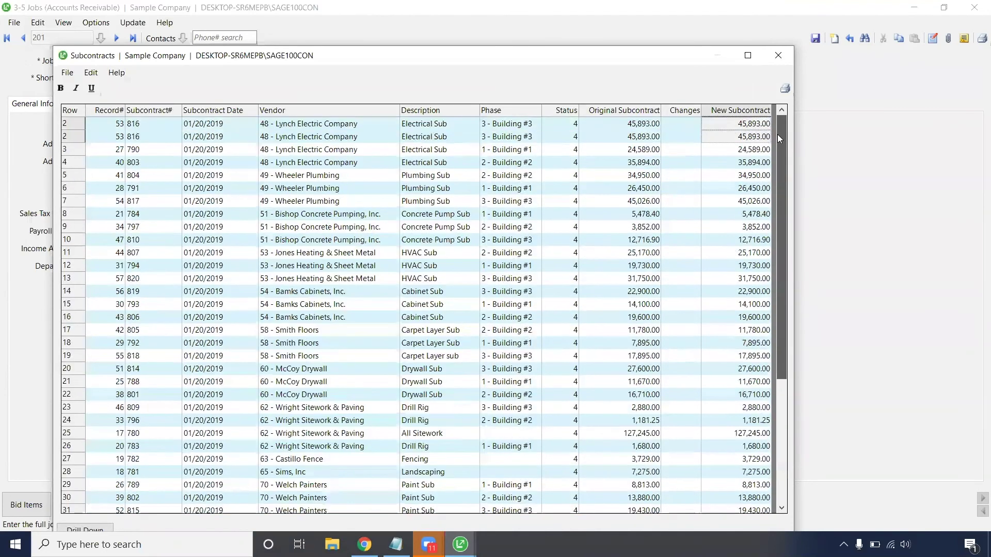
{"action": "left_click", "coordinate": [732, 112]}
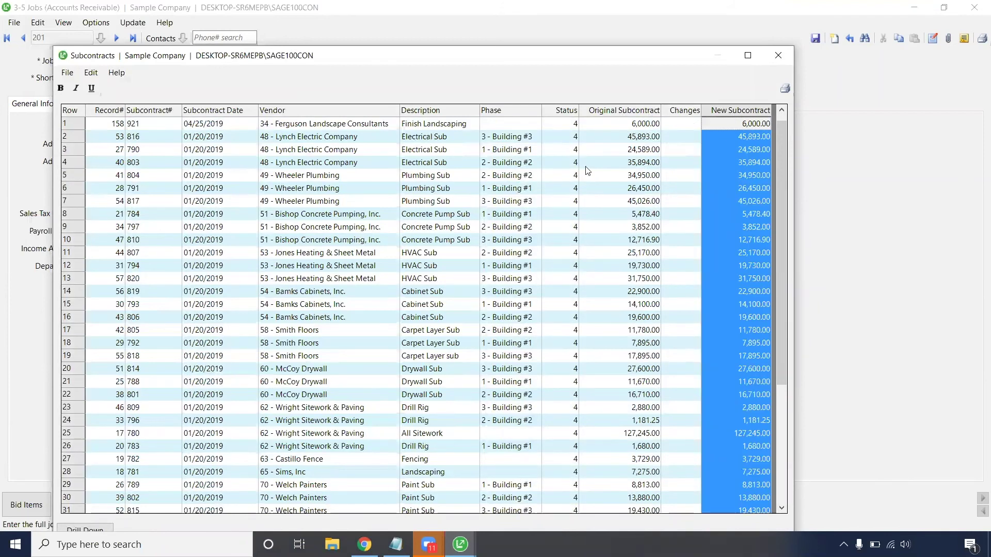
{"action": "left_click", "coordinate": [524, 149]}
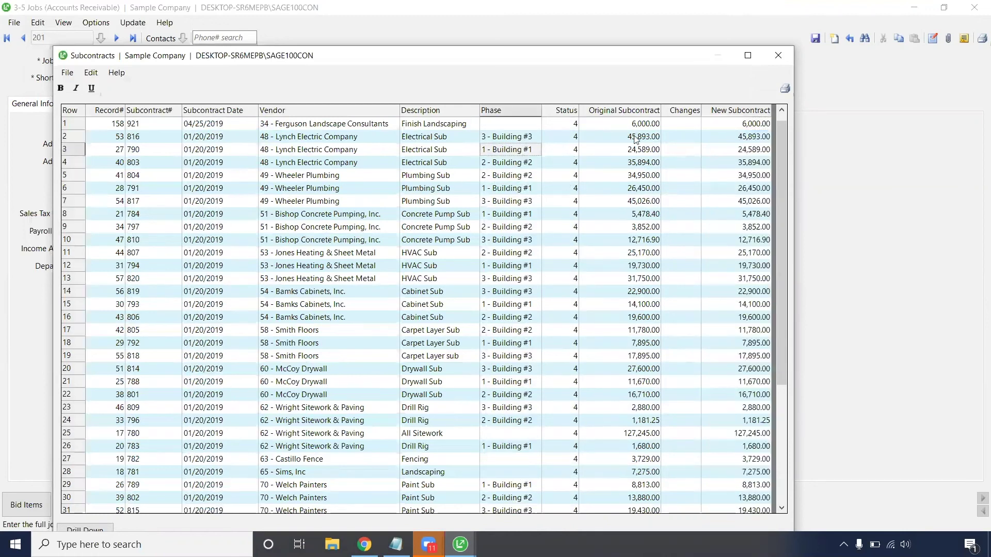
{"action": "left_click", "coordinate": [778, 56]}
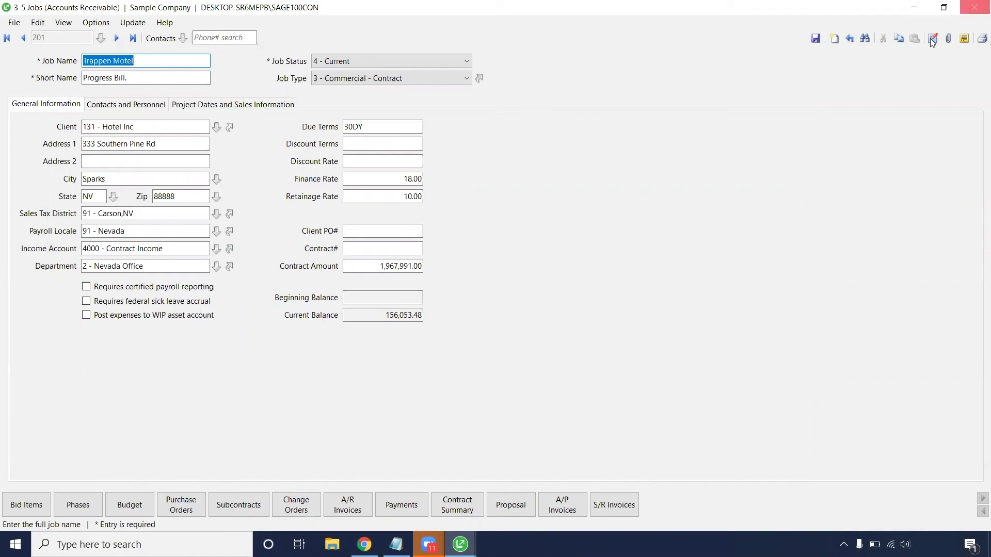
Close the Jobs window and expand Purchase Orders under Project Management
{"action": "left_click", "coordinate": [975, 7]}
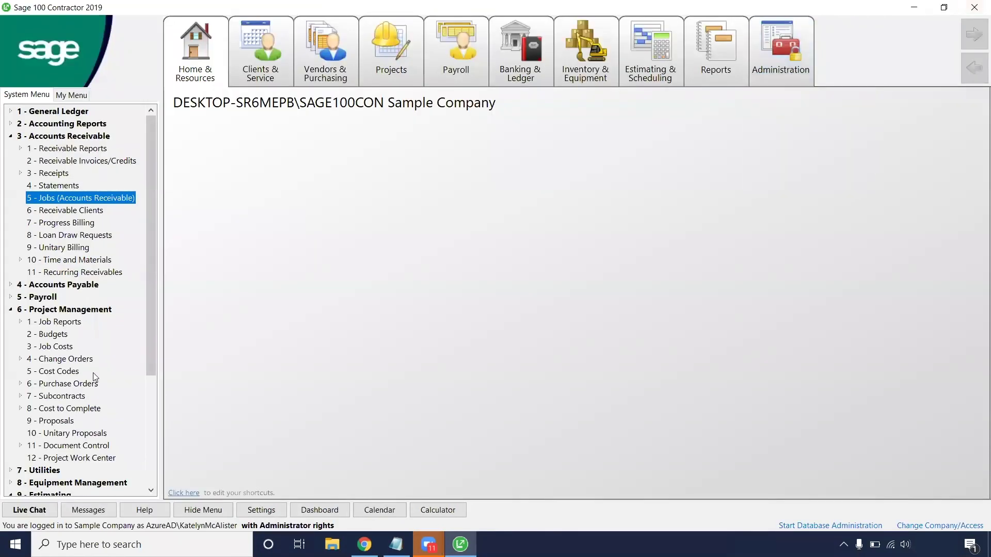
{"action": "double_click", "coordinate": [77, 384]}
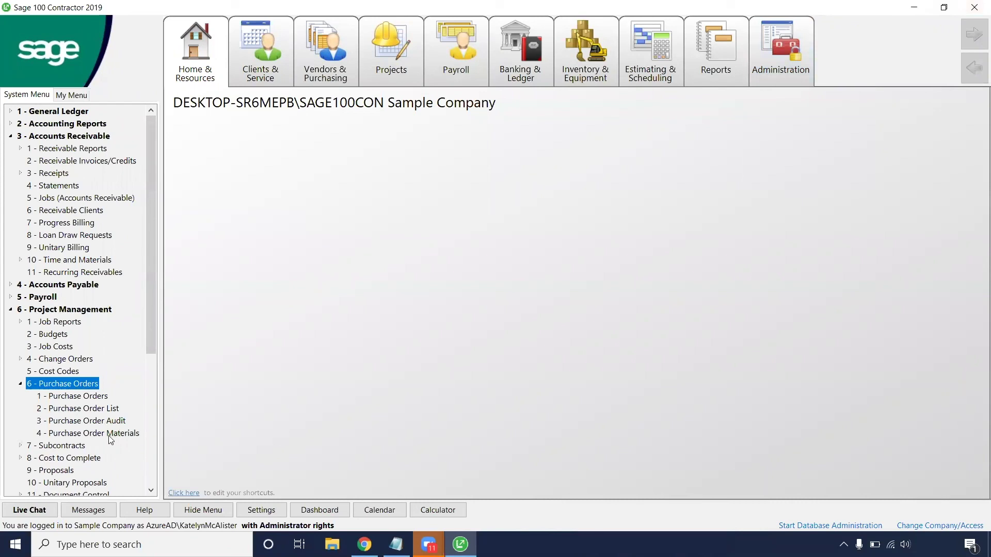